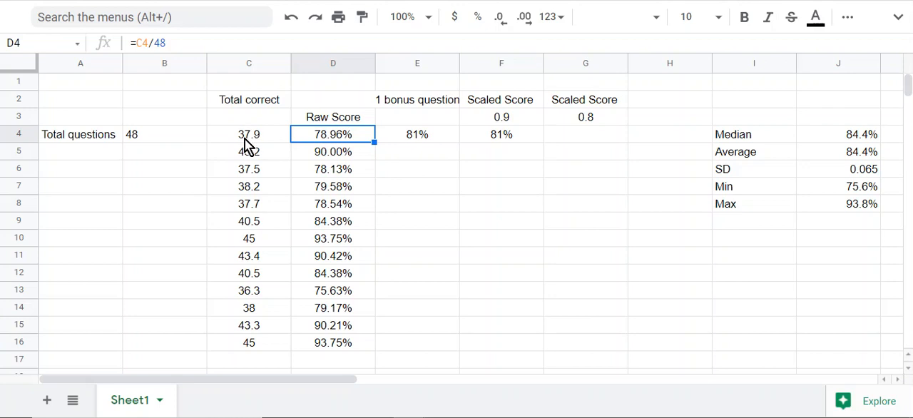
Fill the Raw Score formula =C4/48 from D4 down through D16, checking the row references in the copied formulas
left_click(312, 139)
left_click_drag(375, 142, 360, 341)
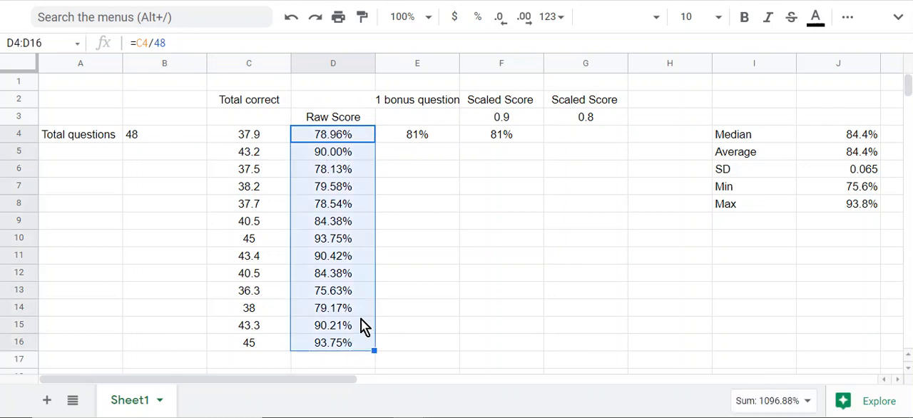
left_click(262, 151)
left_click(340, 158)
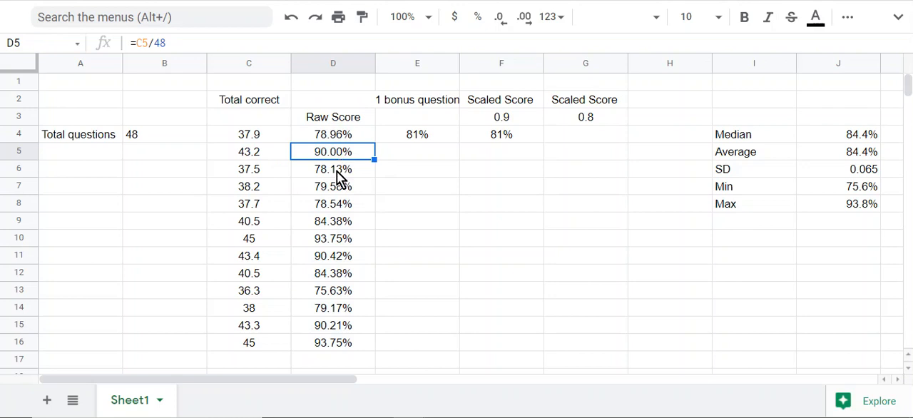
left_click(338, 172)
left_click(337, 187)
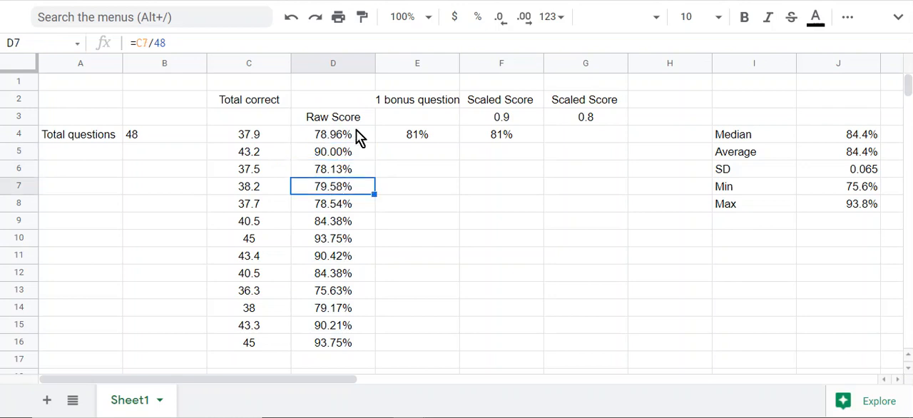
left_click(358, 136)
left_click_drag(374, 142, 350, 342)
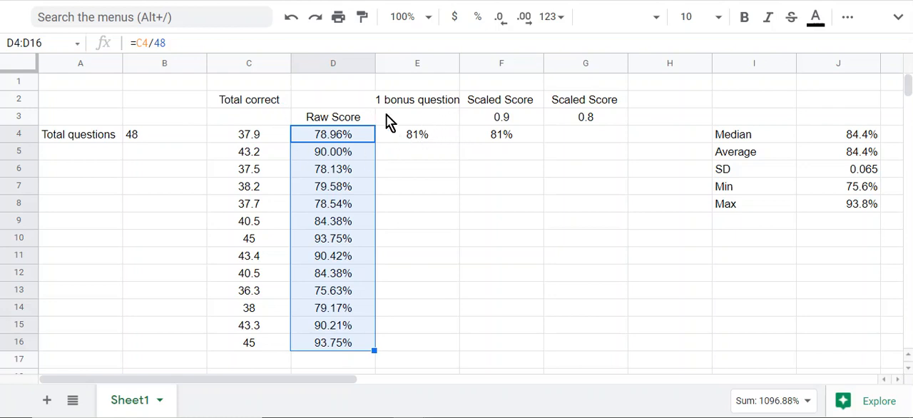
Try to fill the bonus-question formula =C4/(B4-1) from E4 down to E9, and clear the copies below E4
left_click(419, 136)
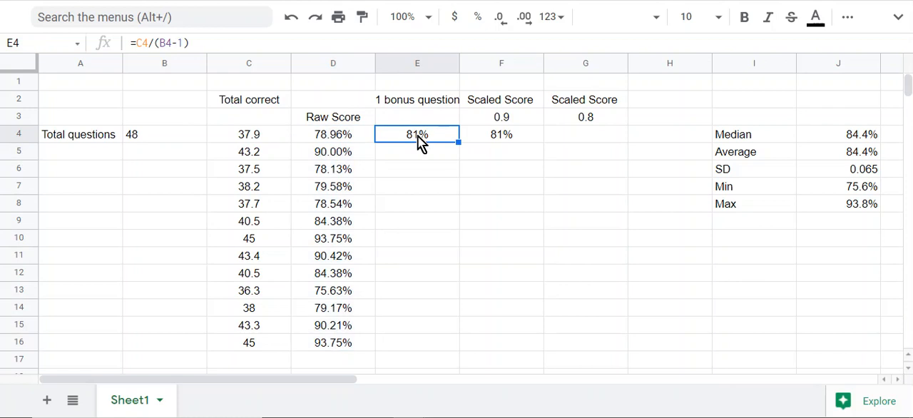
left_click(182, 44)
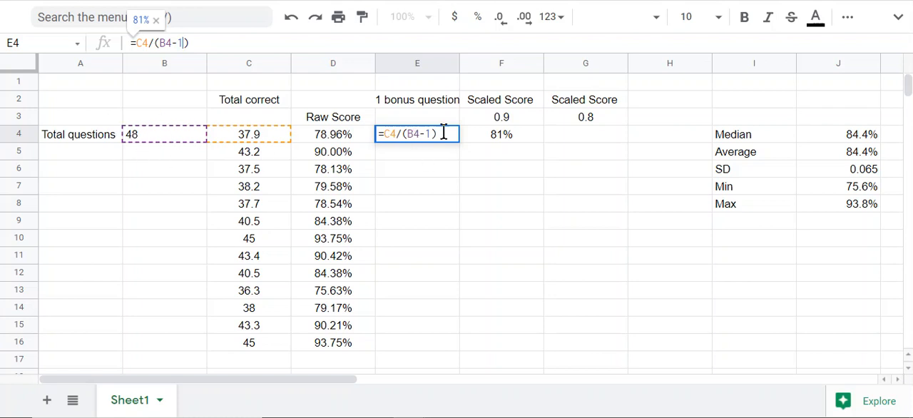
key("Return")
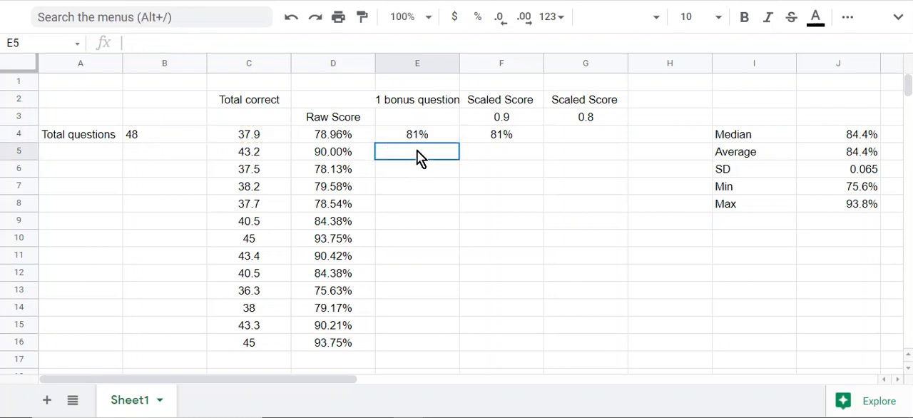
left_click(424, 136)
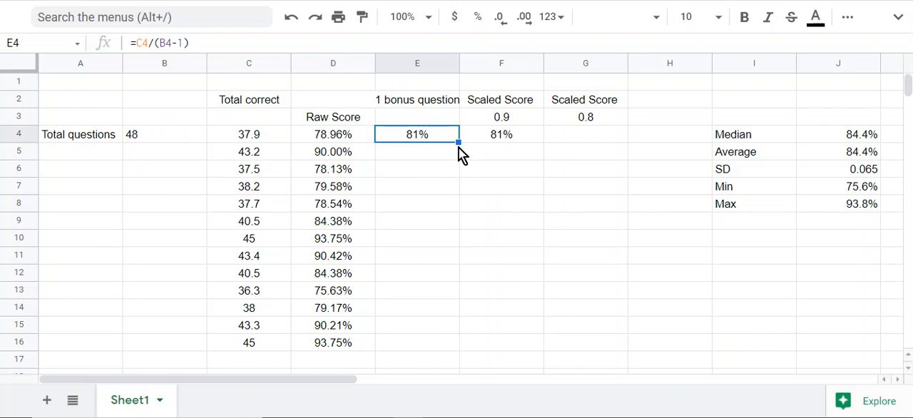
left_click_drag(458, 142, 454, 223)
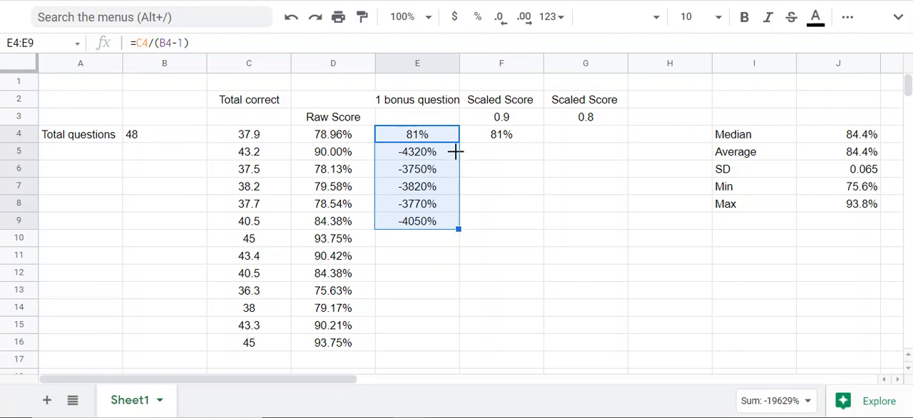
left_click(483, 193)
left_click_drag(421, 164, 418, 242)
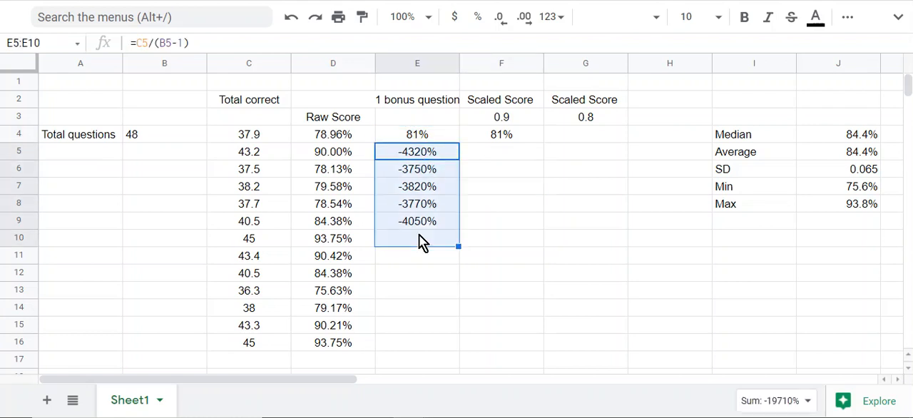
key("Delete")
Try copying the bonus-question formula from E4 into E5 only, and inspect the references in the copied formula
left_click(423, 134)
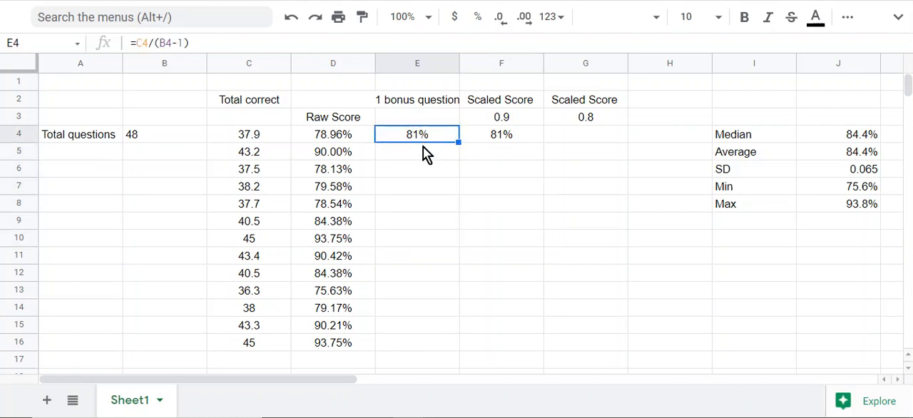
left_click_drag(457, 142, 452, 157)
left_click(421, 172)
left_click(420, 156)
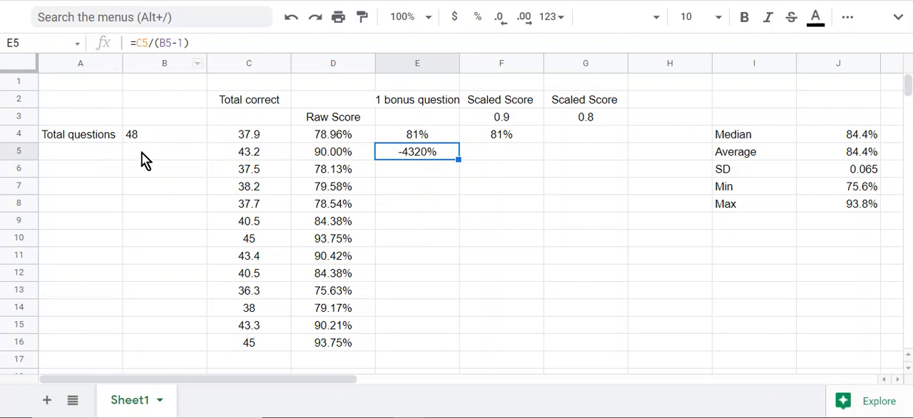
left_click(420, 124)
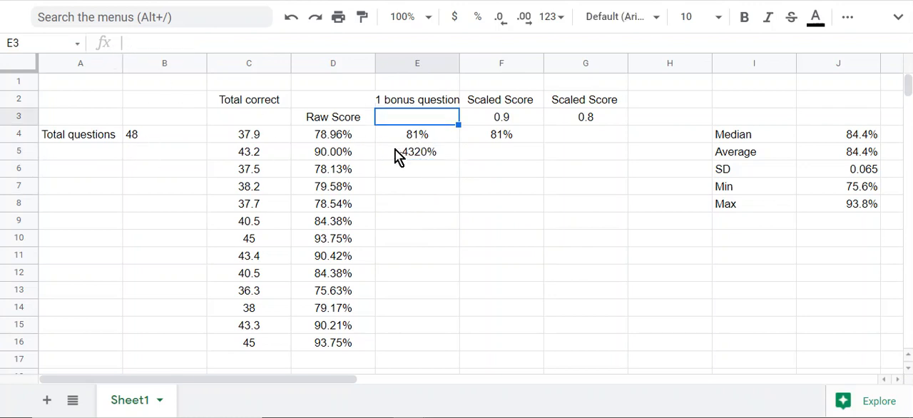
Try locking the total-correct row by changing E4 to =C$4/(B4-1), and fill it down to E11
left_click(405, 138)
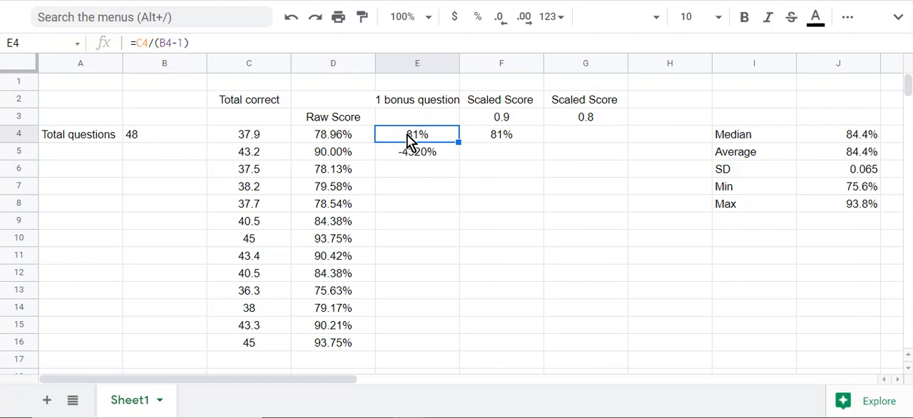
left_click(138, 43)
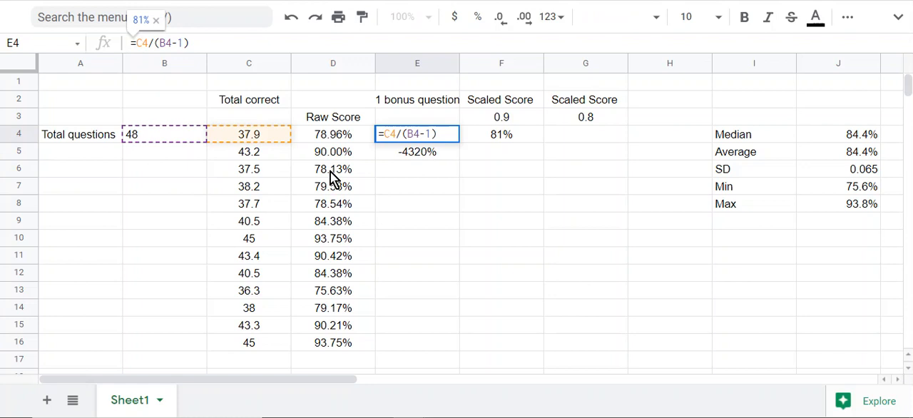
type("$")
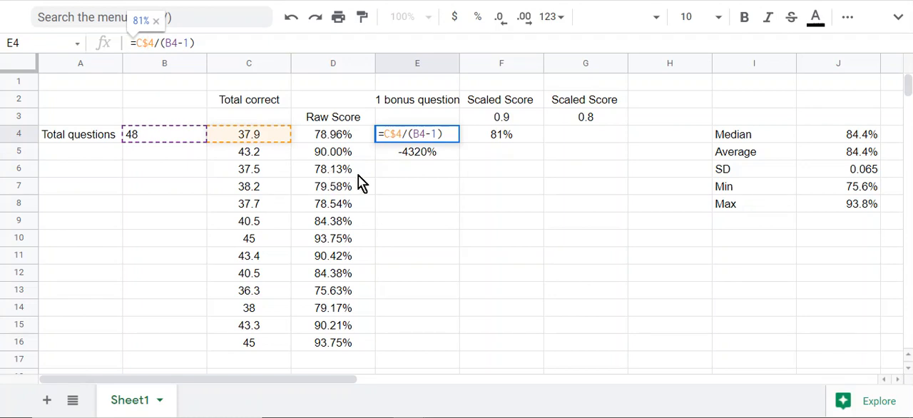
key("Return")
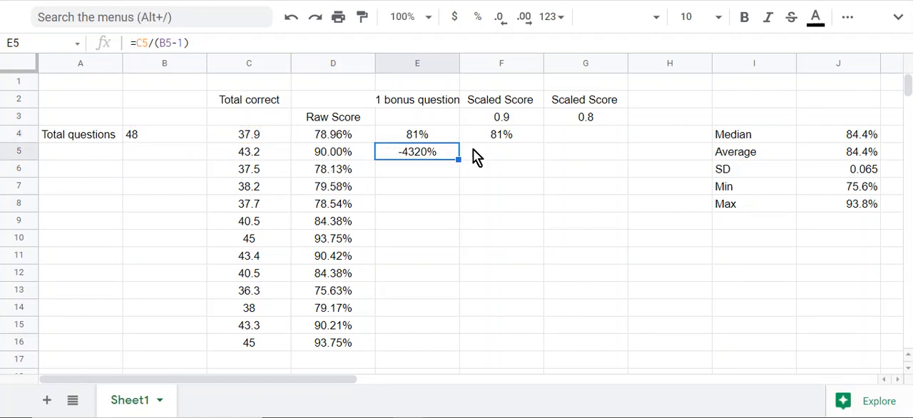
left_click(440, 123)
left_click(429, 135)
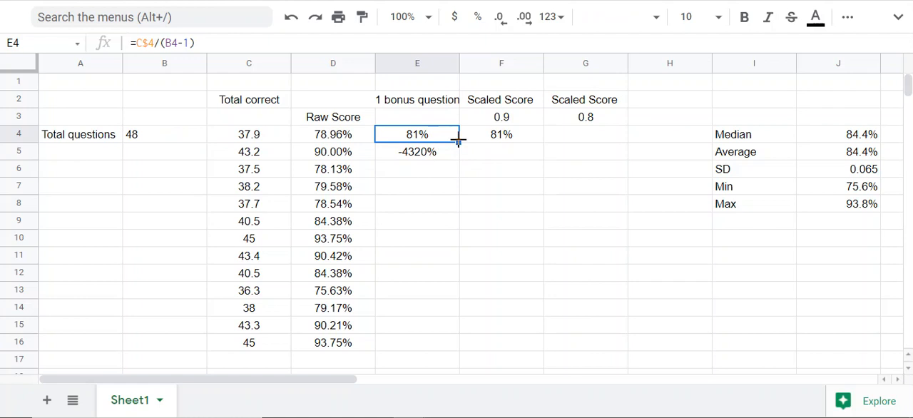
left_click_drag(458, 142, 444, 257)
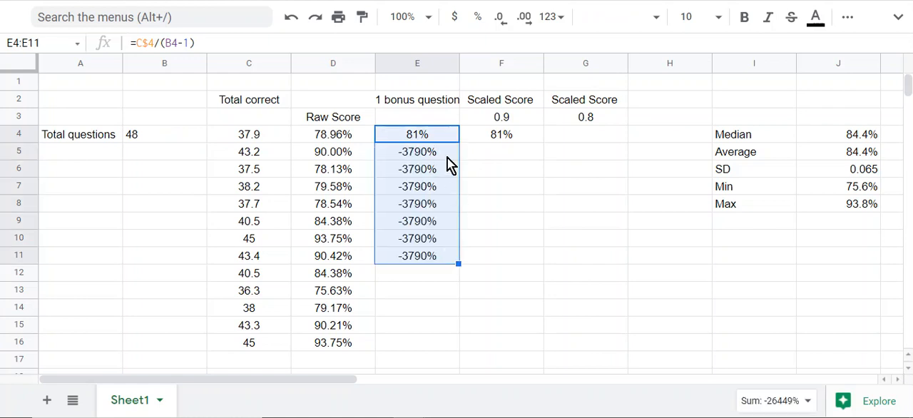
Change the E4 formula to =C4/(B$4-1) so the total-questions row is locked, and fill it down through E16
left_click(429, 137)
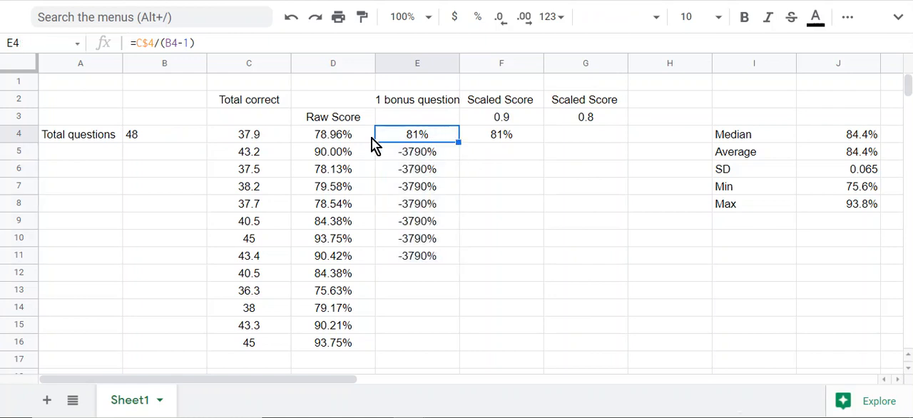
left_click(153, 43)
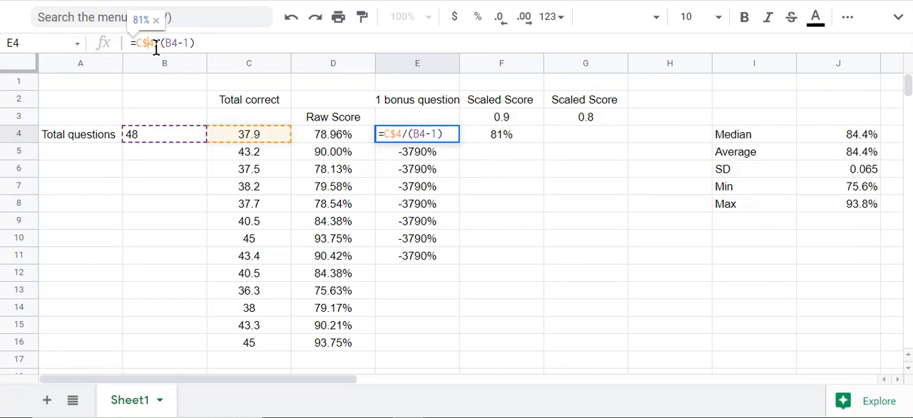
key("BackSpace")
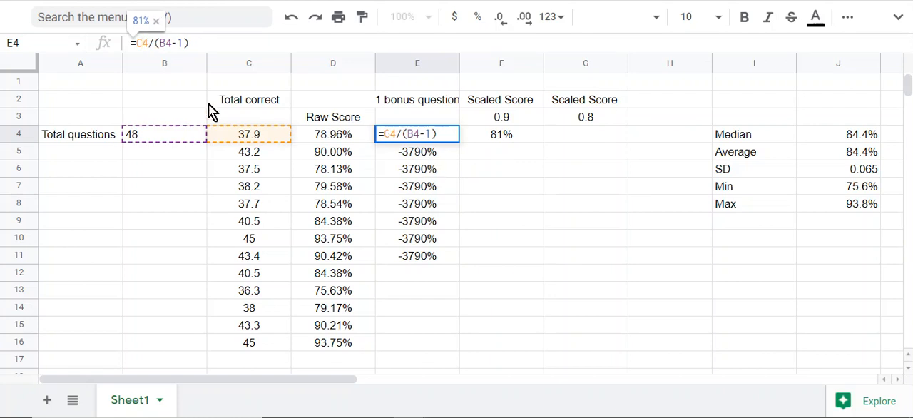
left_click(164, 42)
type("$")
key("Return")
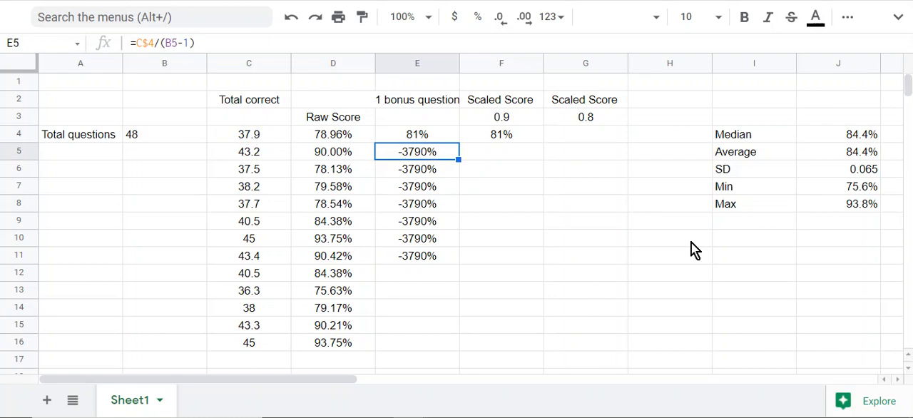
key("Up")
left_click_drag(457, 141, 452, 348)
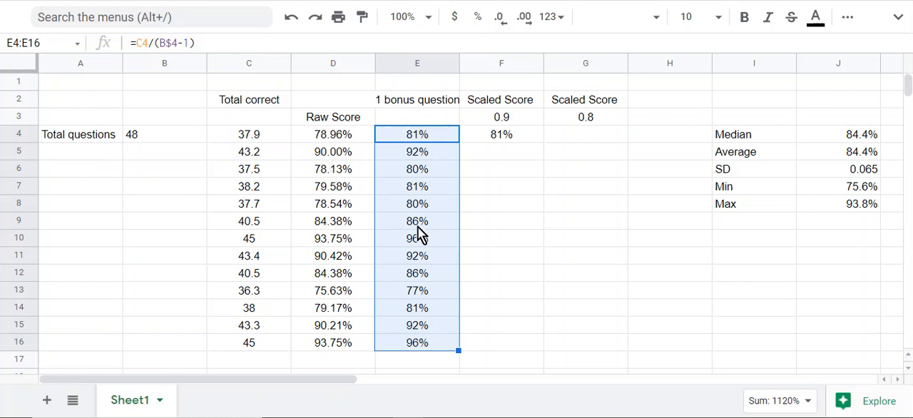
Format the Raw Score values in D4:D16 as whole percentages without decimal places
left_click_drag(327, 134, 328, 344)
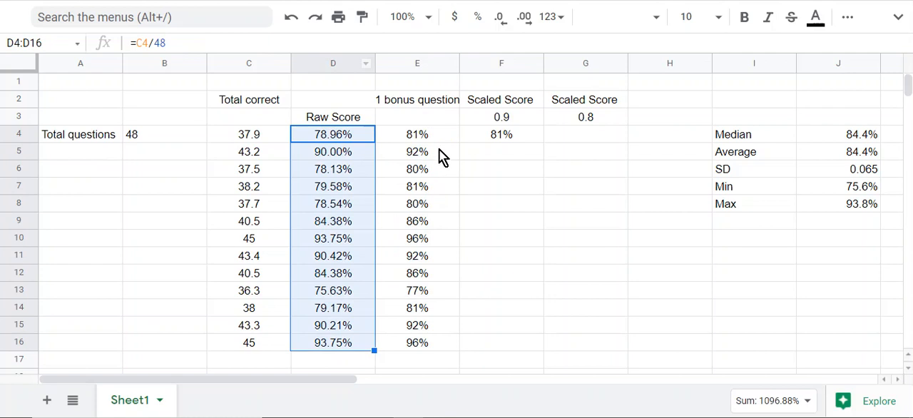
left_click(499, 17)
left_click(500, 16)
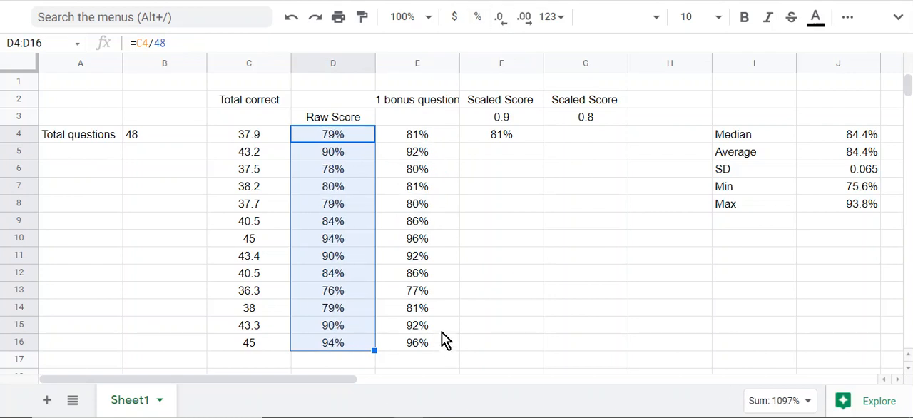
Examine the B4 and C4 references in the 0.9 Scaled Score formula in F4
left_click(494, 136)
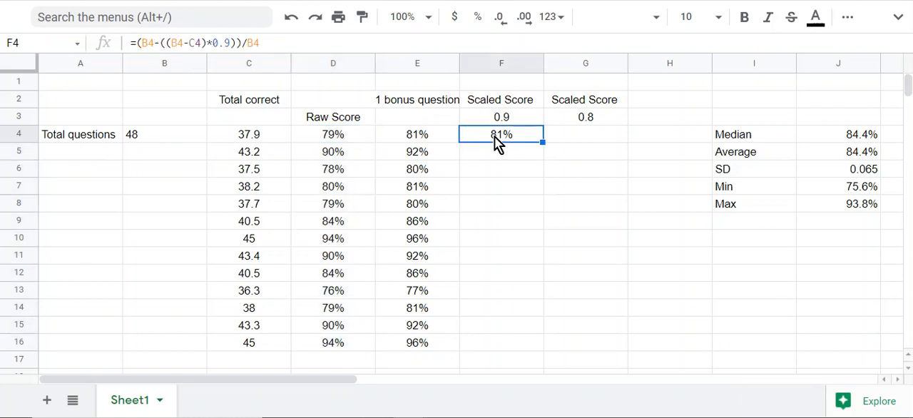
left_click(145, 42)
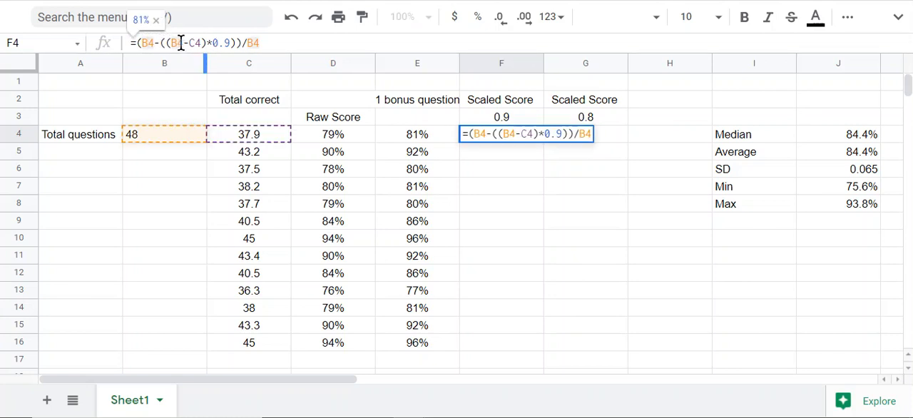
left_click(176, 43)
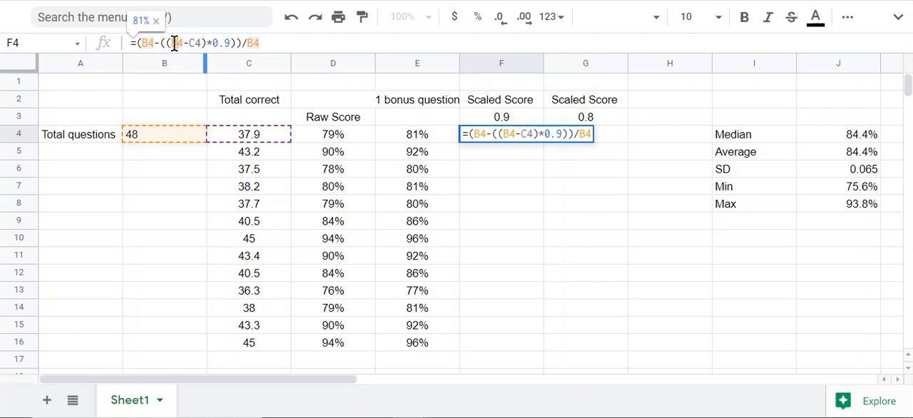
left_click(195, 42)
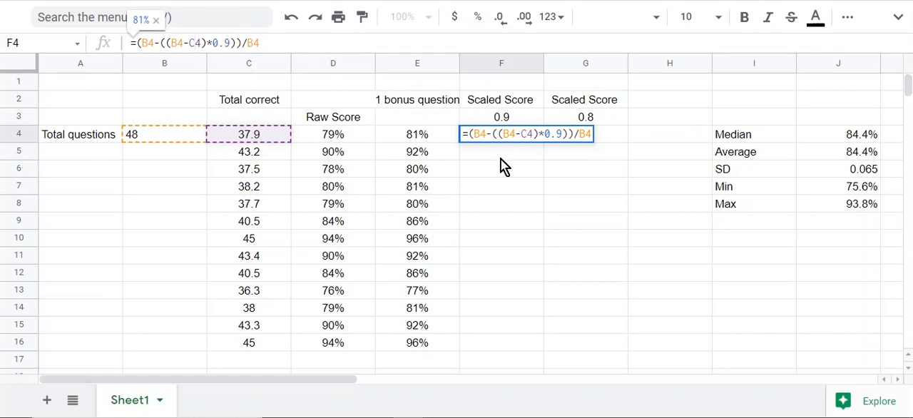
key("Return")
Try to fill the 0.9 Scaled Score formula from F4 down to F9, inspect the copies, and clear F5:F9
left_click(511, 135)
left_click_drag(542, 142, 519, 228)
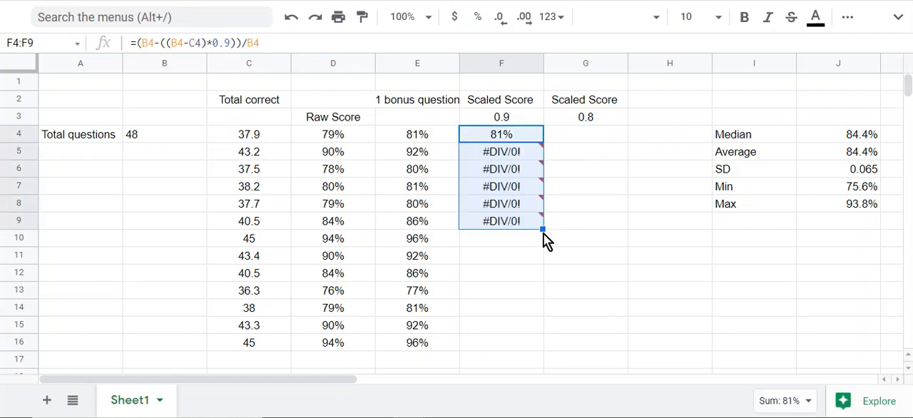
left_click(496, 152)
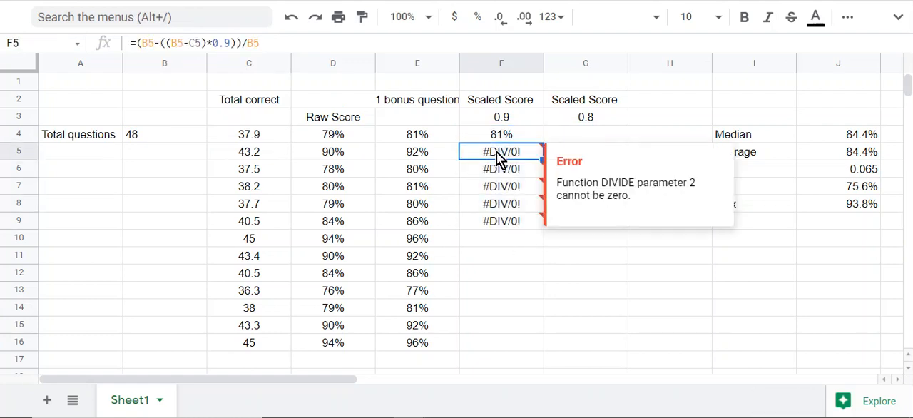
left_click(495, 173)
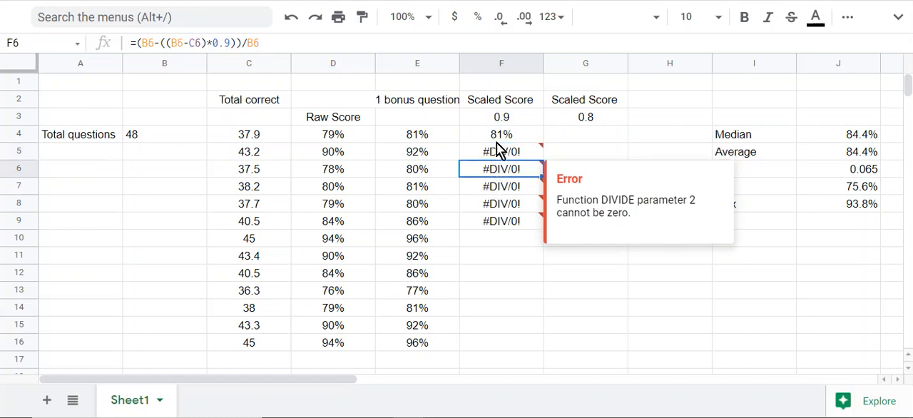
left_click(503, 138)
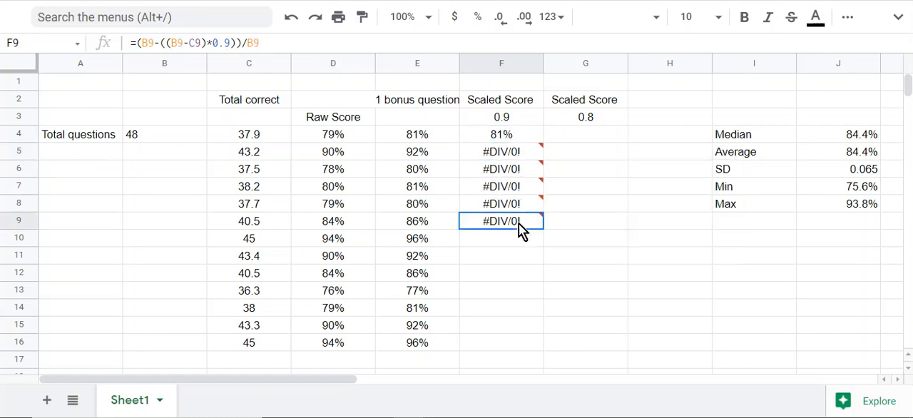
left_click_drag(521, 224, 505, 160)
key("Delete")
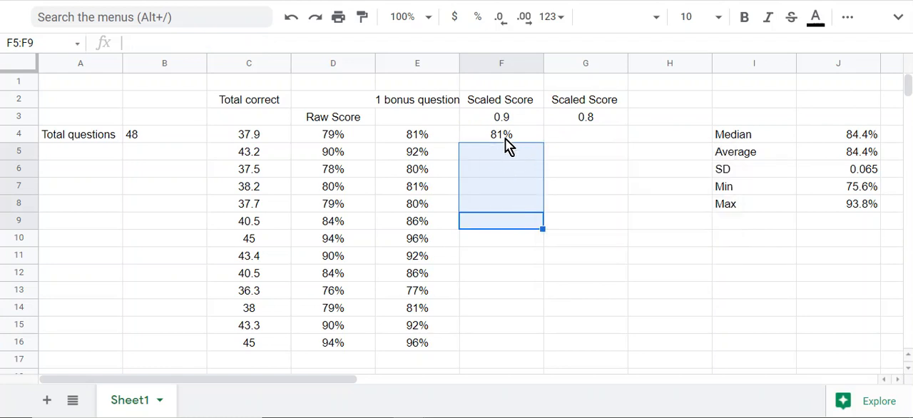
Change the F4 formula to =(B$4-((B$4-C4)*0.9))/B$4 so the total-questions row is locked, and fill it down through F16
left_click(505, 139)
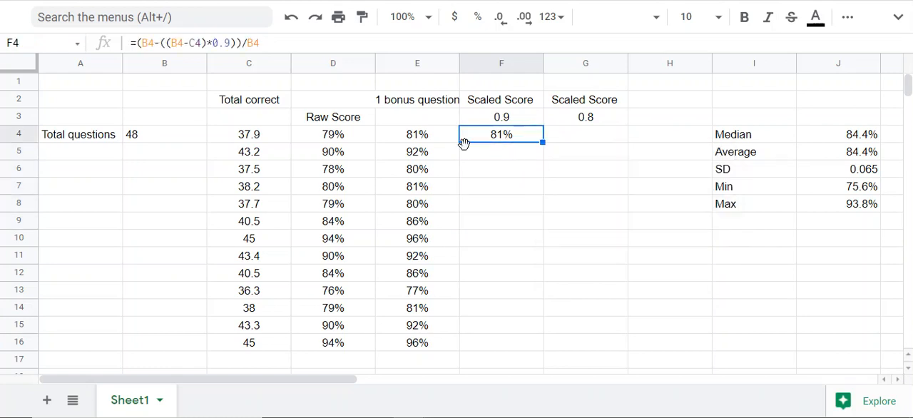
left_click(148, 42)
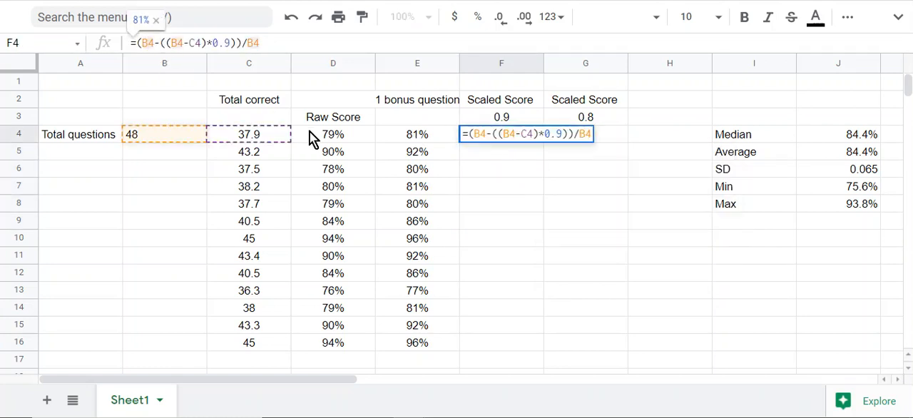
type("$")
left_click(184, 43)
type("$")
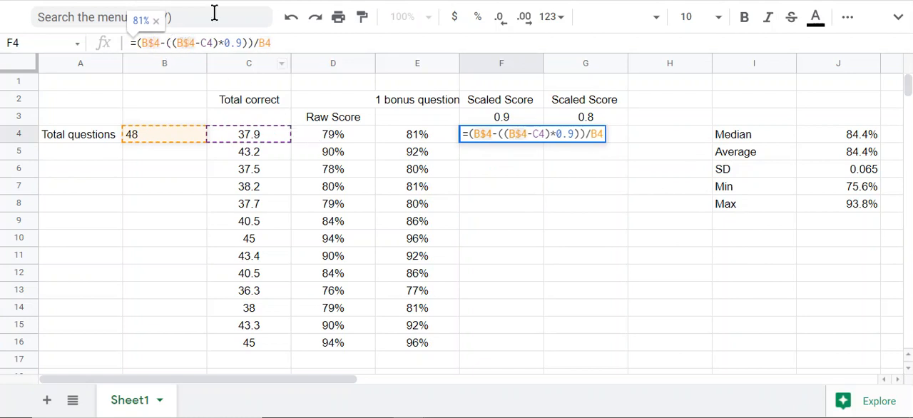
left_click(263, 43)
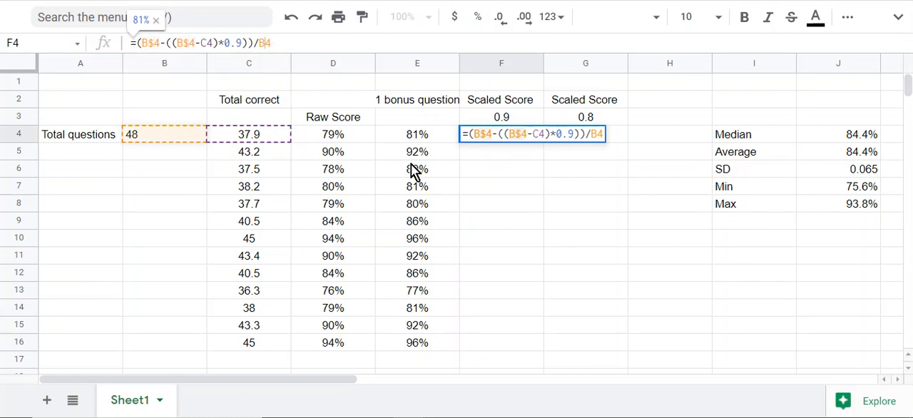
type("$")
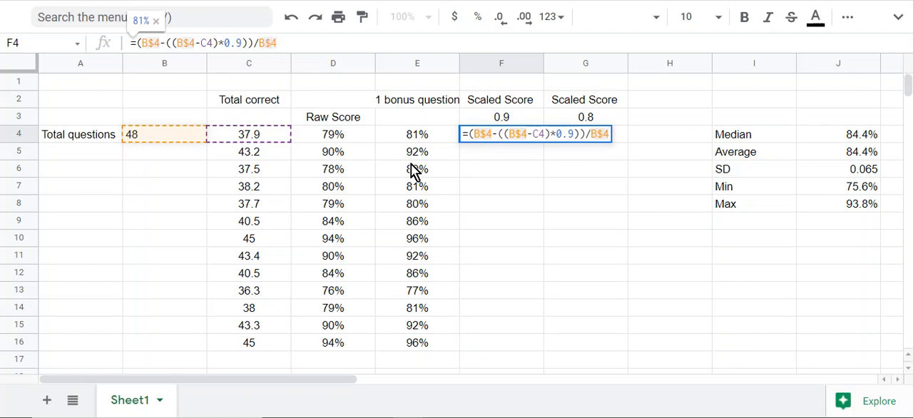
left_click(489, 203)
left_click(503, 137)
left_click_drag(544, 143, 536, 339)
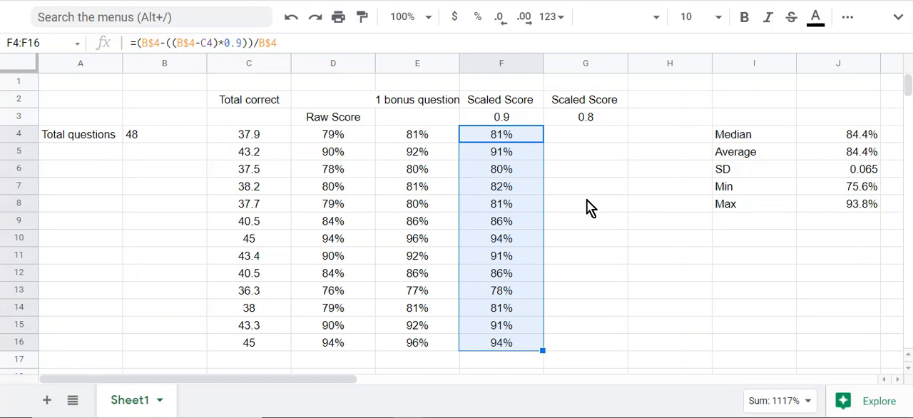
Try to fill the 0.9 Scaled Score formula from F4 across to G4 and inspect the copied references
left_click(560, 139)
left_click(508, 135)
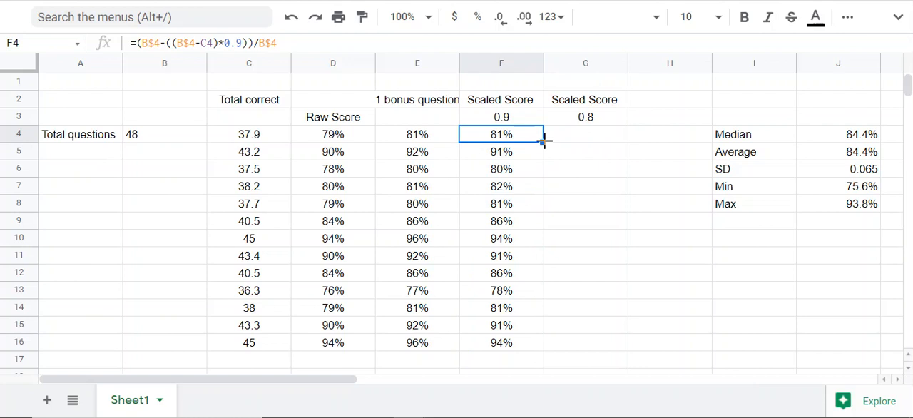
left_click_drag(543, 141, 619, 142)
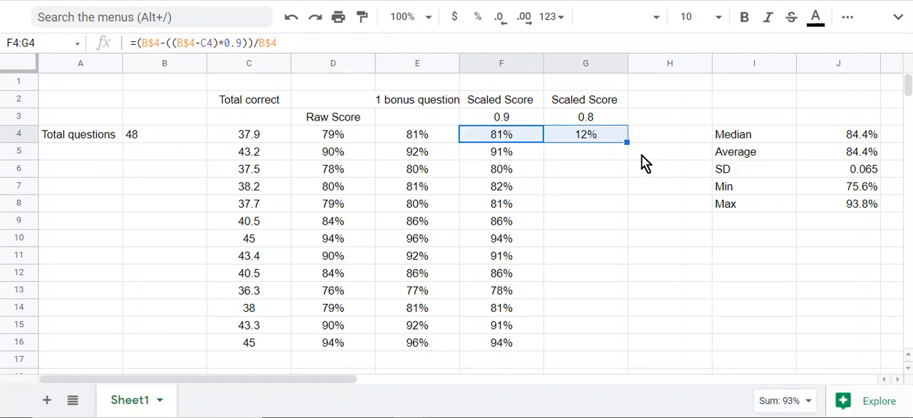
left_click(595, 140)
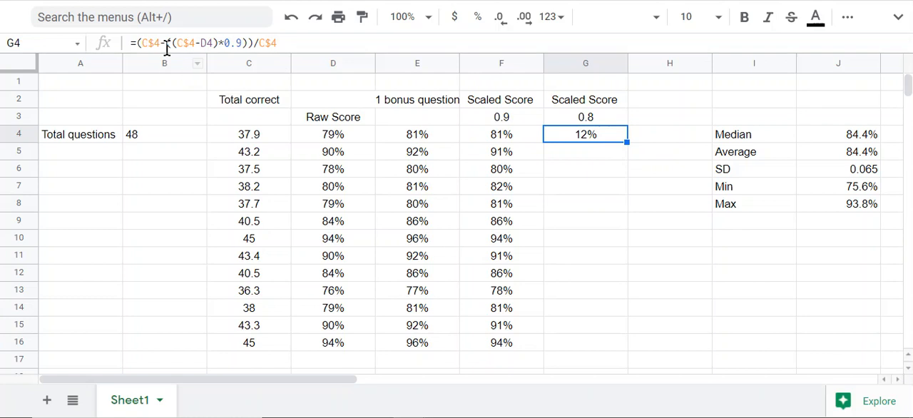
Lock column B in the F4 formula as =($B$4-(($B$4-C4)*0.9))/$B$4 and fill it across to G4
left_click(494, 140)
left_click(141, 43)
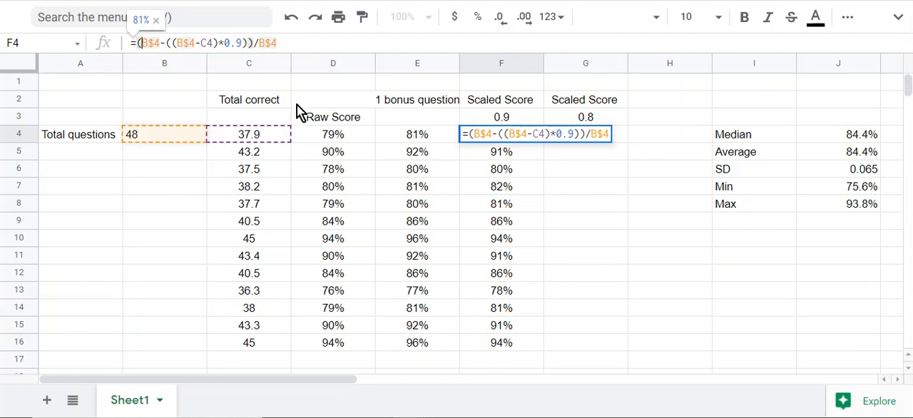
type("$")
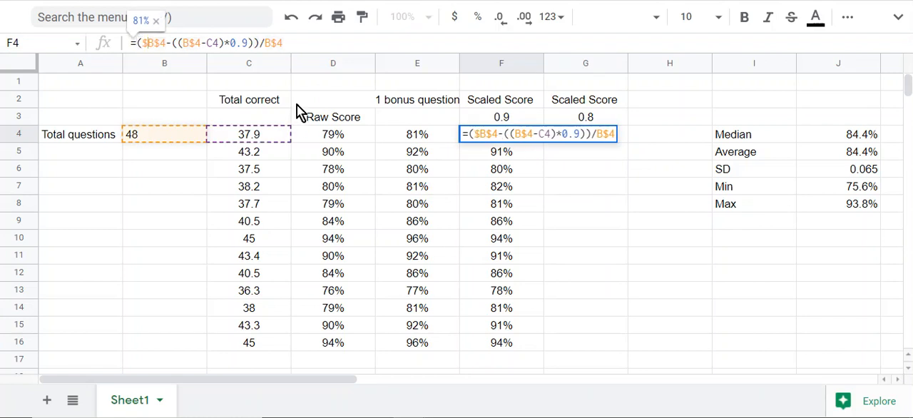
left_click(182, 43)
type("$")
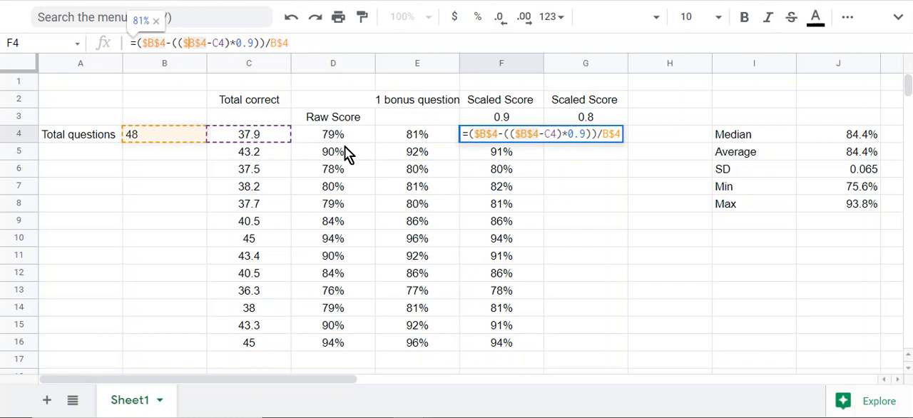
left_click(271, 43)
type("$")
left_click(622, 168)
left_click(528, 139)
left_click_drag(543, 142, 592, 139)
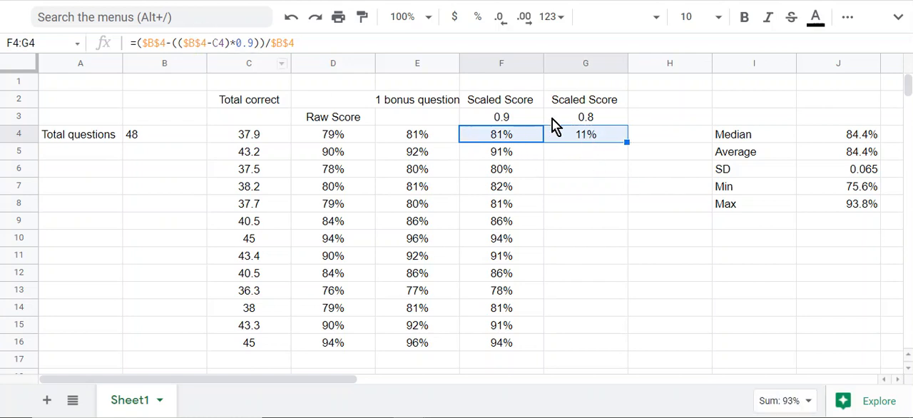
Lock column C in the F4 formula as =($B$4-(($B$4-$C4)*0.9))/$B$4 and refill it across to G4
left_click(514, 141)
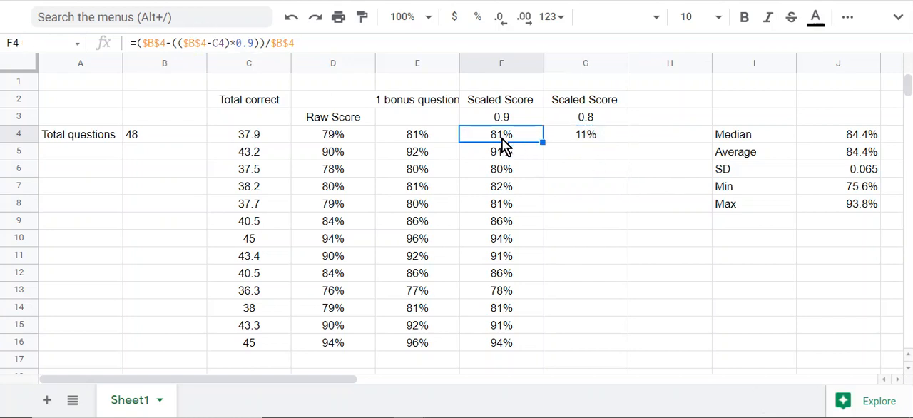
left_click(212, 43)
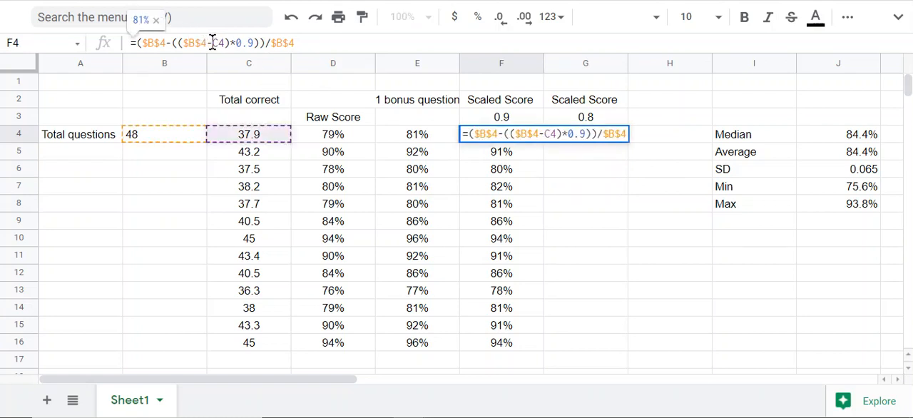
left_click(566, 173)
left_click(508, 137)
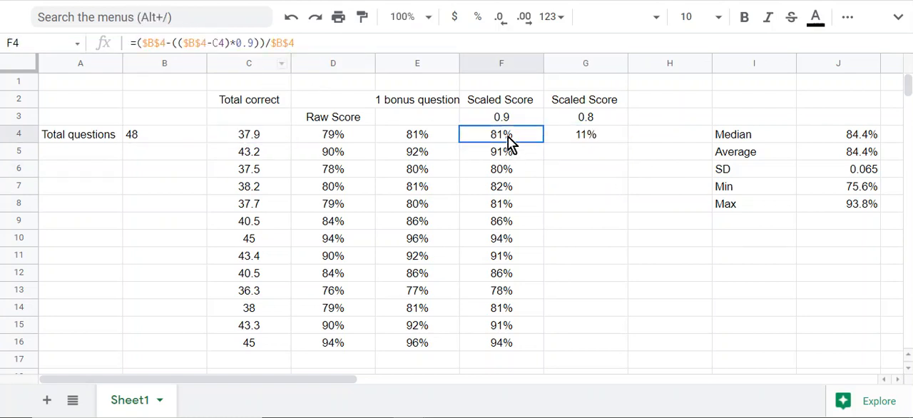
left_click(212, 43)
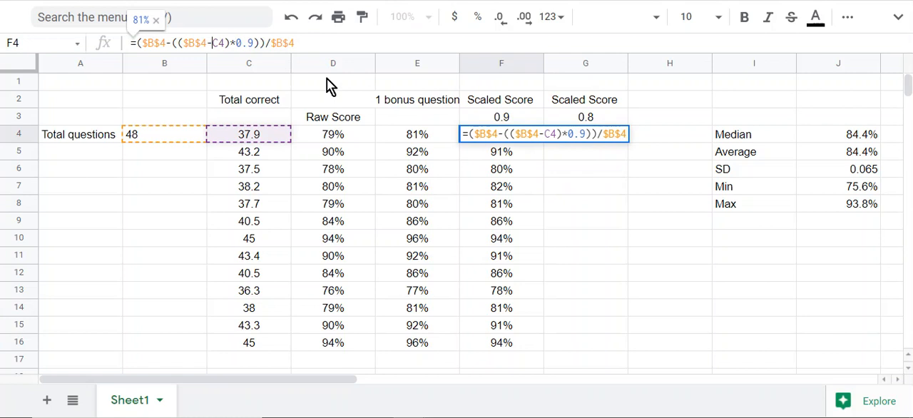
type("$")
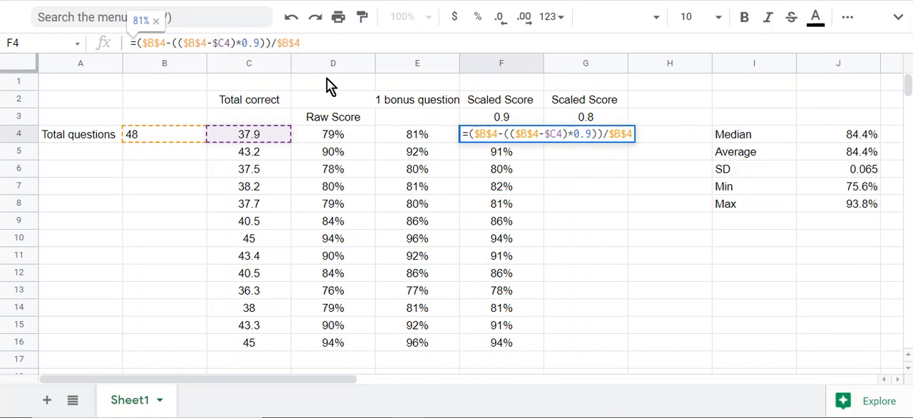
key("Return")
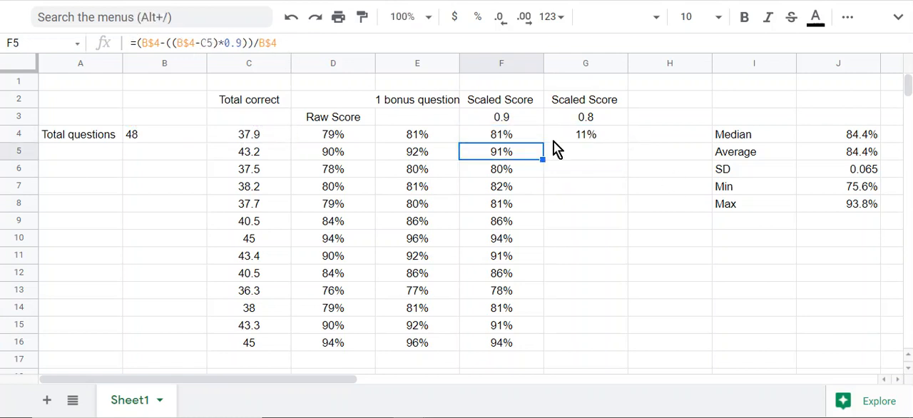
left_click(502, 139)
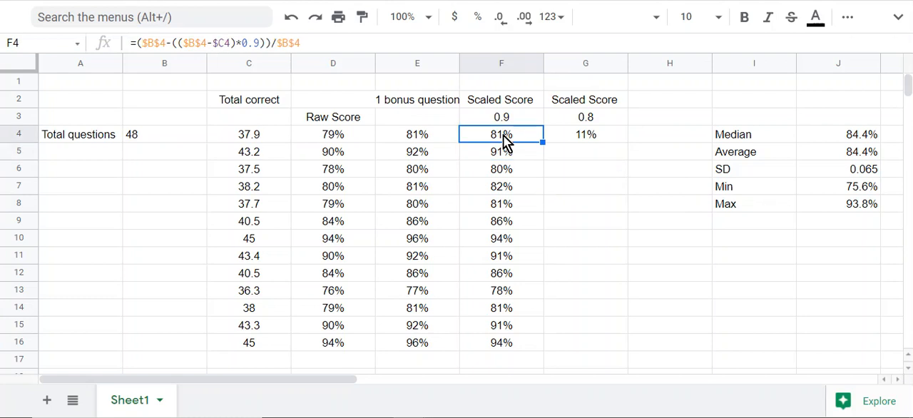
left_click_drag(542, 142, 582, 146)
left_click(618, 156)
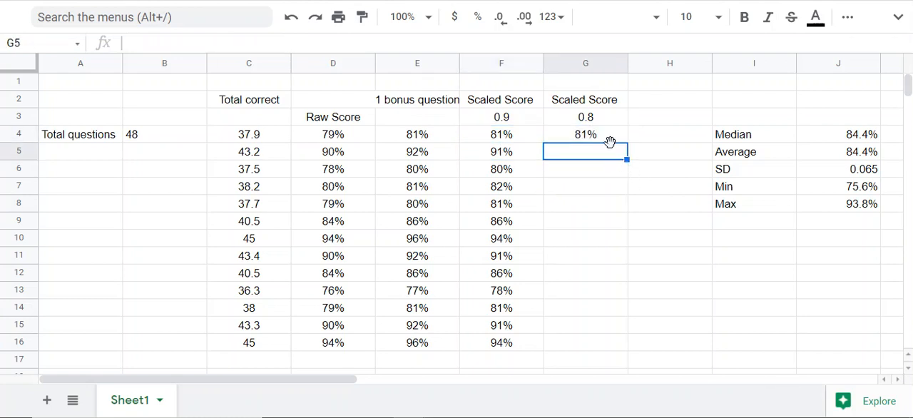
Change the multiplier in the G4 formula to 0.8 and accept the suggested autofill for G5:G16
left_click(605, 136)
left_click(258, 43)
key("BackSpace")
type("9))/$B$4")
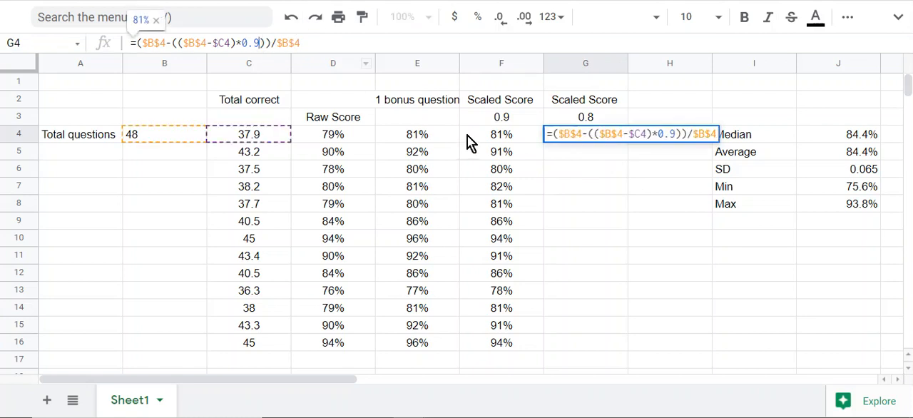
key("BackSpace")
type("8")
key("Return")
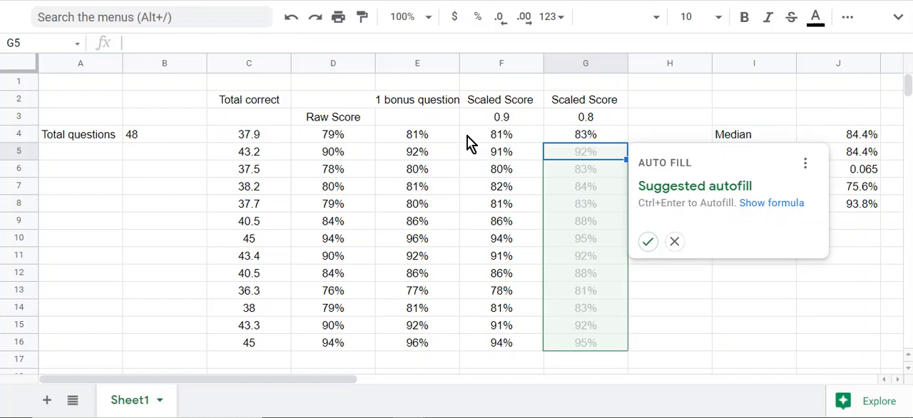
left_click(647, 243)
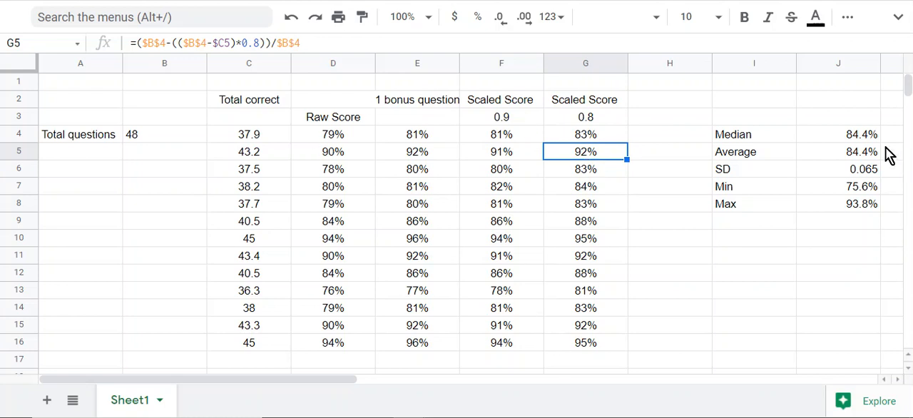
Fill the statistics formulas in J4:J8 across through column M and check the ranges in the copied Median formulas
left_click_drag(869, 137, 854, 208)
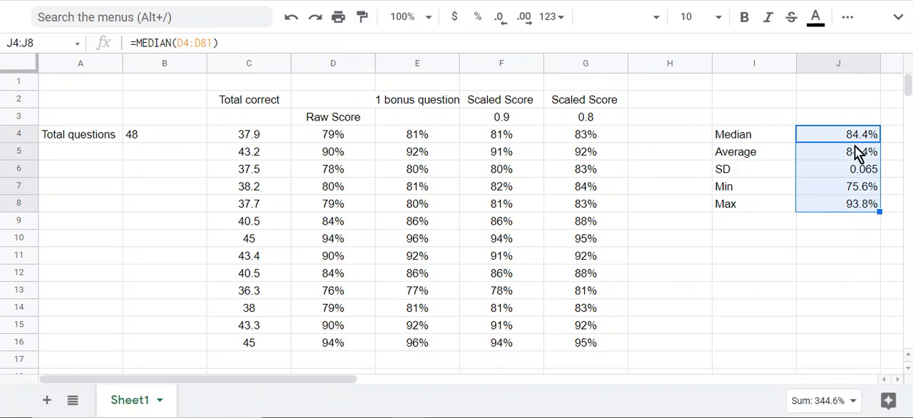
left_click(812, 149)
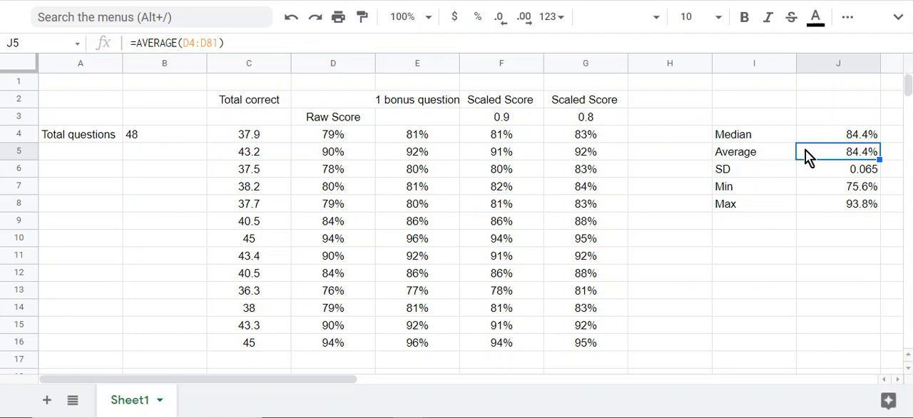
left_click_drag(331, 379, 403, 395)
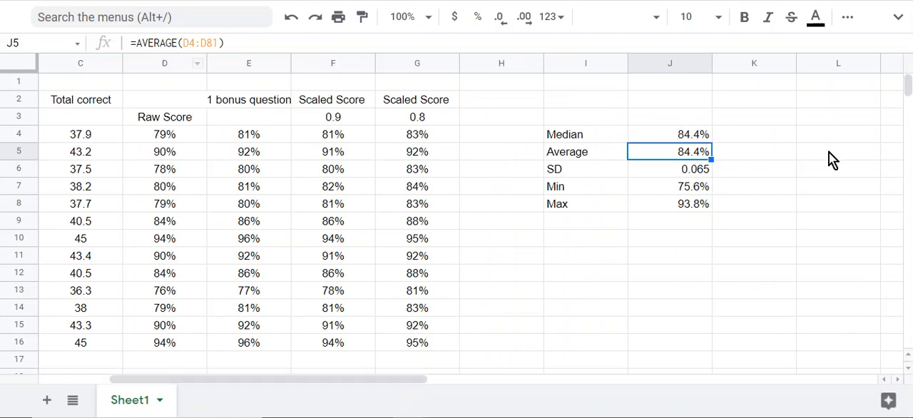
left_click_drag(667, 136, 677, 212)
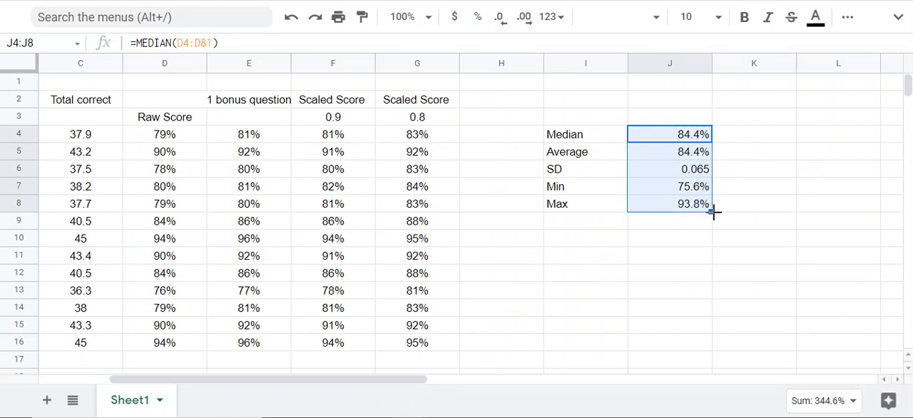
left_click_drag(711, 211, 887, 209)
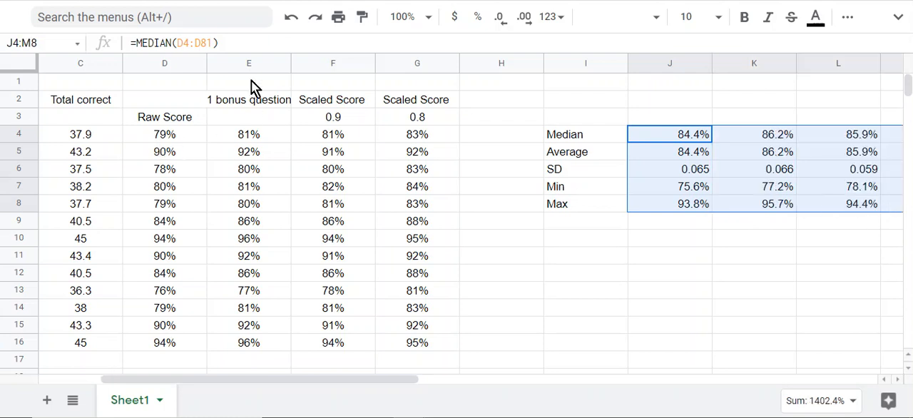
left_click(683, 142)
left_click(745, 141)
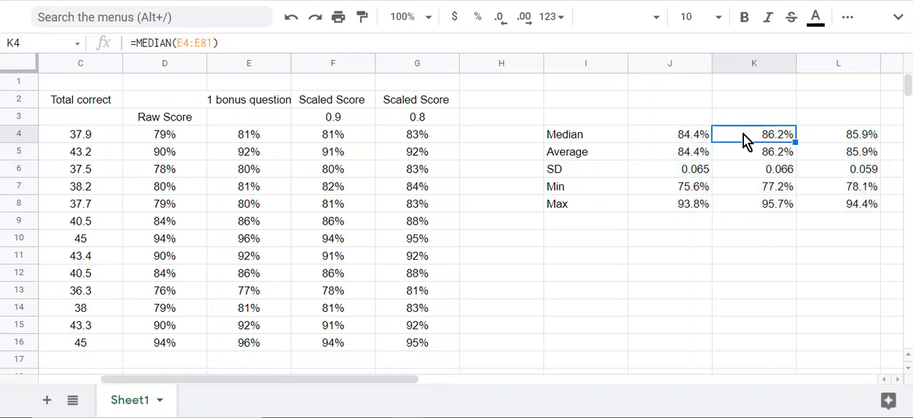
left_click(828, 141)
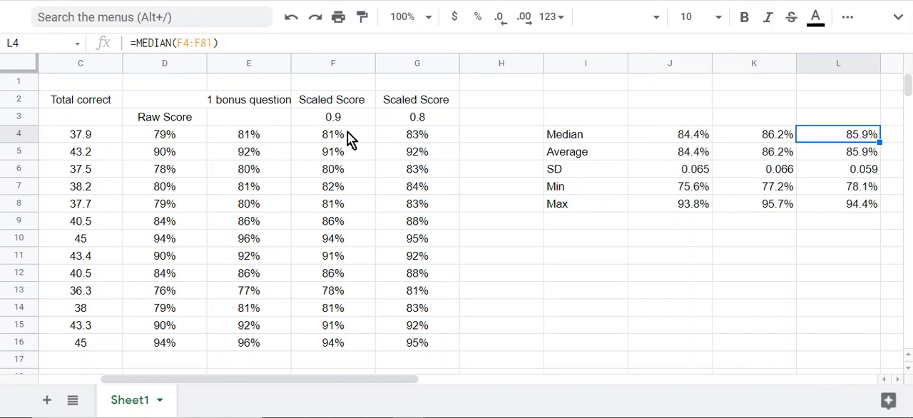
Link the statistics header in J3 to the score header with =D3 and fill it across through M3
left_click(650, 124)
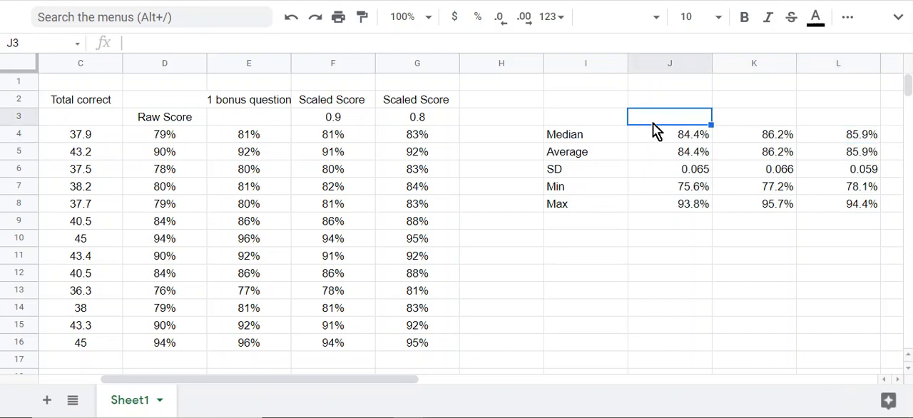
type("-")
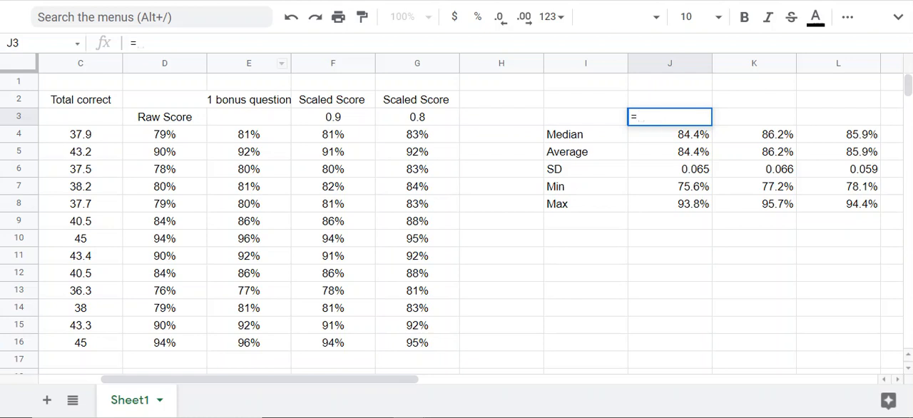
left_click(190, 118)
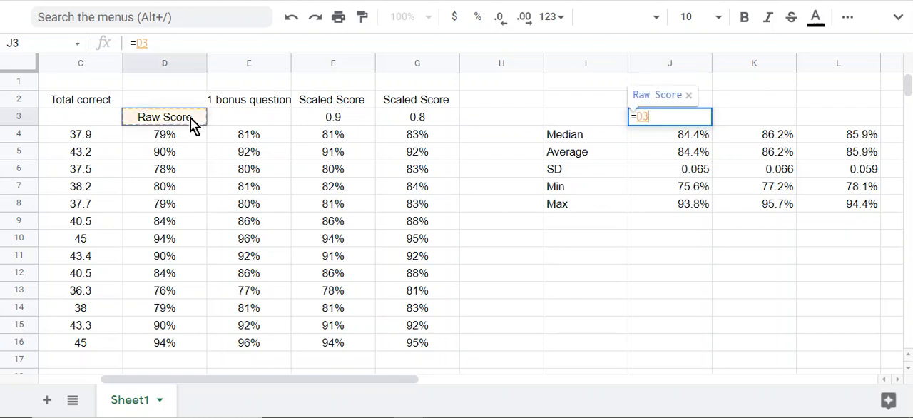
key("Return")
left_click(695, 120)
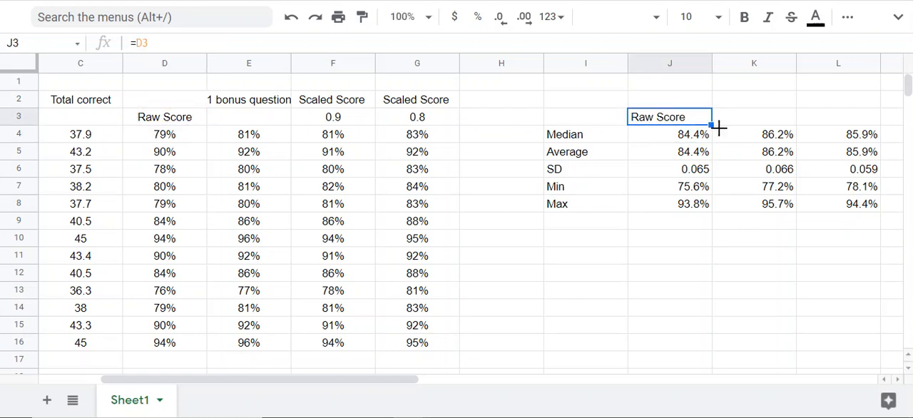
left_click_drag(711, 125, 900, 102)
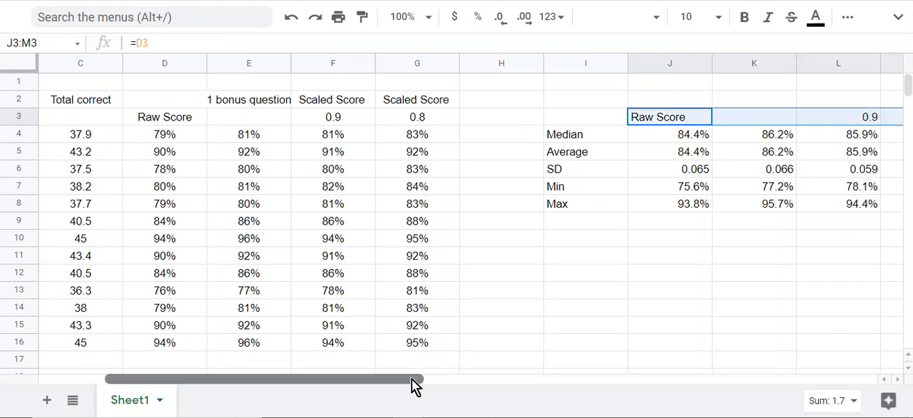
Fill the header links in J3:M3 up into row 2 to bring in the second header line
left_click_drag(413, 385, 510, 385)
left_click_drag(710, 123, 711, 97)
left_click(775, 144)
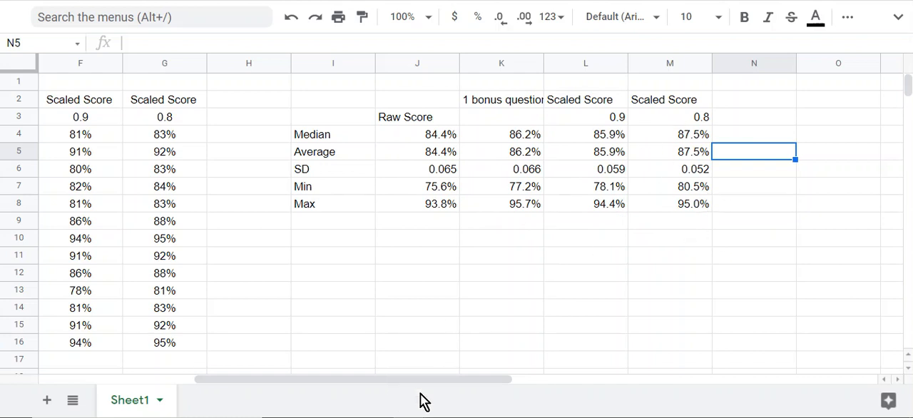
Examine the locked B$4 reference in the 1 bonus question formula in E4
left_click_drag(445, 382, 330, 375)
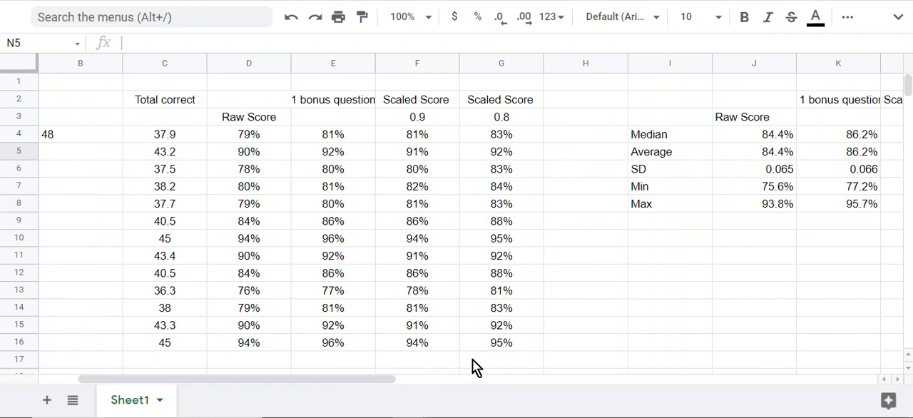
left_click_drag(373, 381, 370, 350)
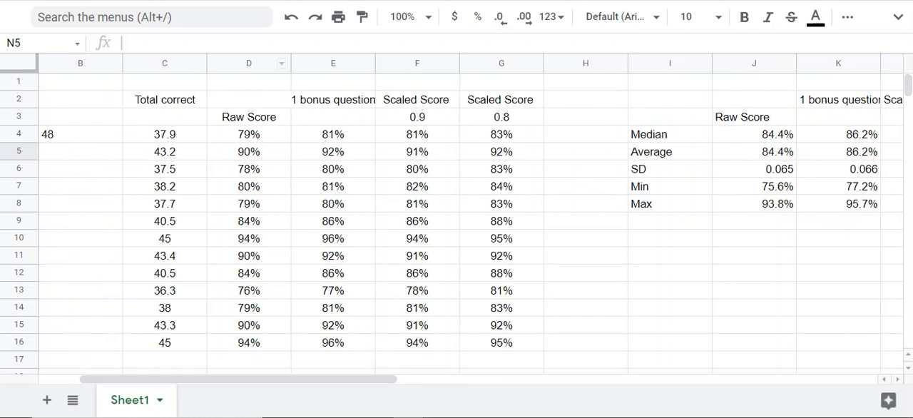
left_click(335, 137)
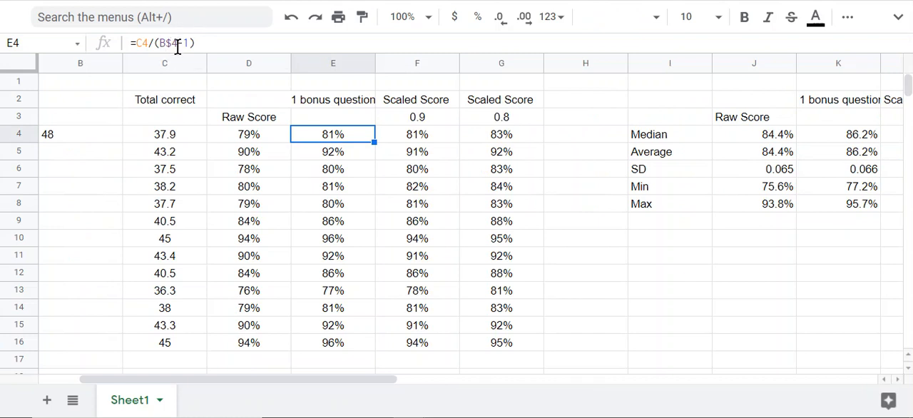